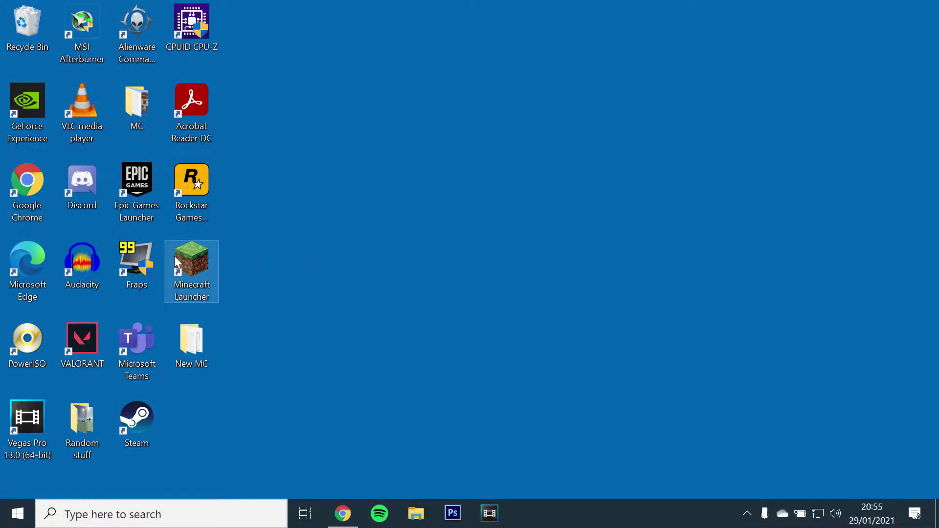
Start Minecraft Launcher and create a new installation using release 1.7.2
{"action": "double_click", "coordinate": [174, 256]}
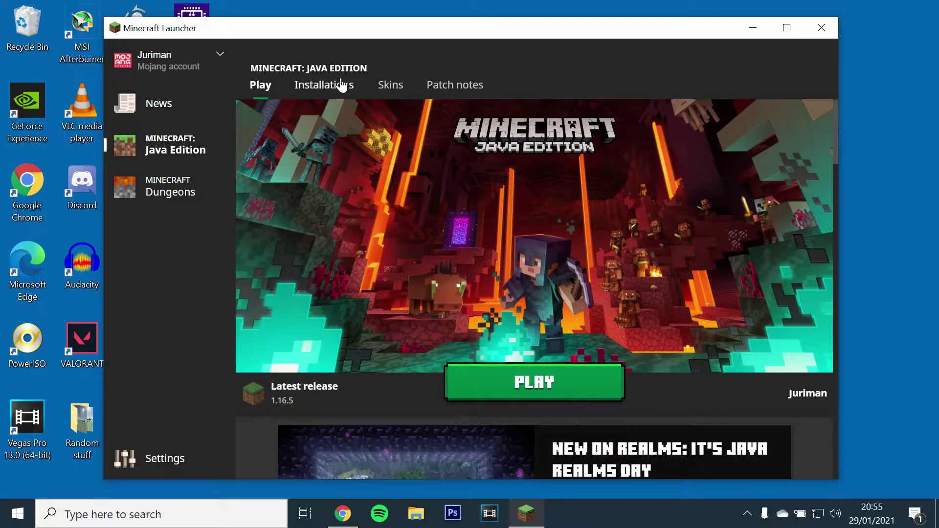
{"action": "left_click", "coordinate": [343, 86]}
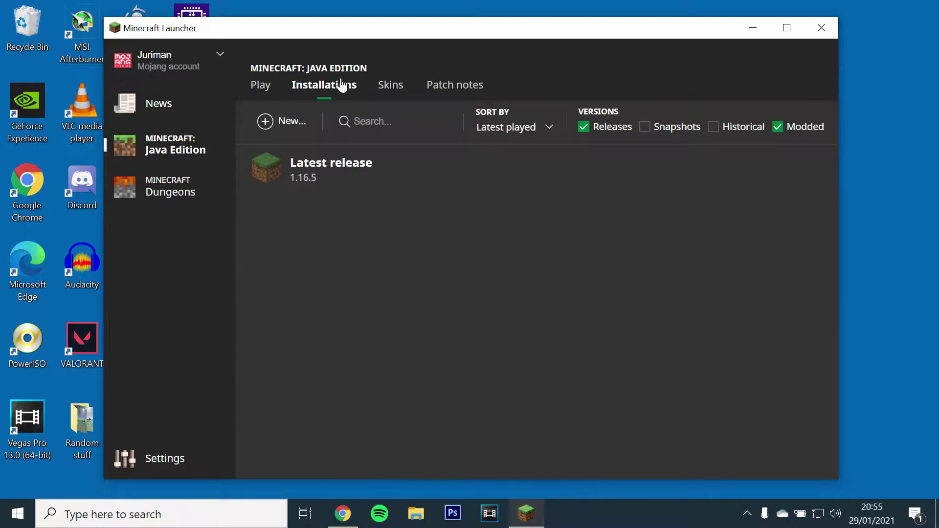
{"action": "left_click", "coordinate": [272, 125]}
{"action": "left_click", "coordinate": [394, 239]}
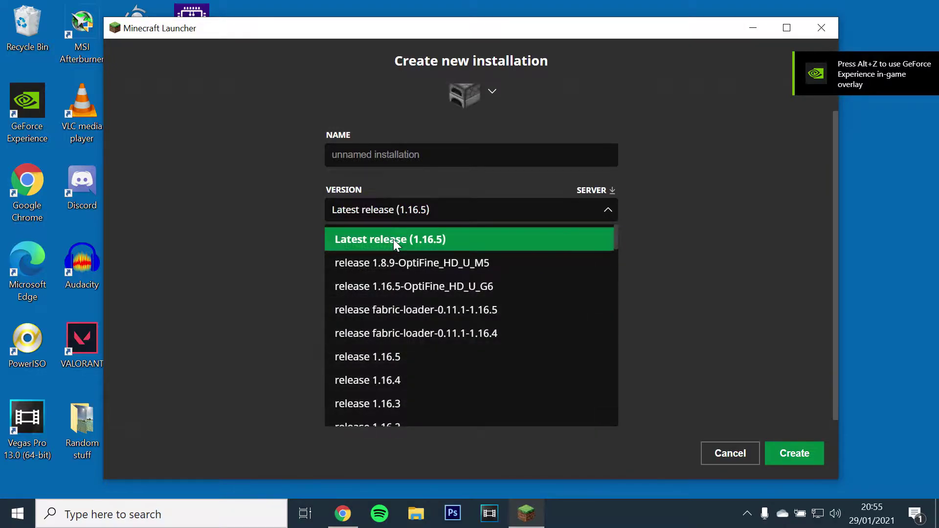
{"action": "scroll", "coordinate": [396, 302], "scroll_direction": "down", "scroll_amount": 3}
{"action": "scroll", "coordinate": [396, 303], "scroll_direction": "down", "scroll_amount": 2}
{"action": "scroll", "coordinate": [396, 303], "scroll_direction": "down", "scroll_amount": 3}
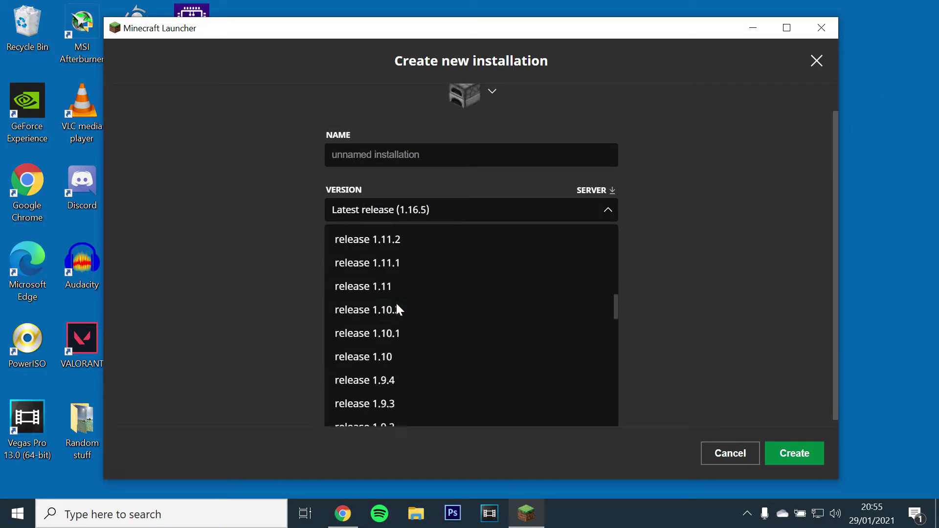
{"action": "scroll", "coordinate": [396, 303], "scroll_direction": "down", "scroll_amount": 3}
{"action": "scroll", "coordinate": [396, 303], "scroll_direction": "down", "scroll_amount": 3}
{"action": "scroll", "coordinate": [396, 302], "scroll_direction": "down", "scroll_amount": 2}
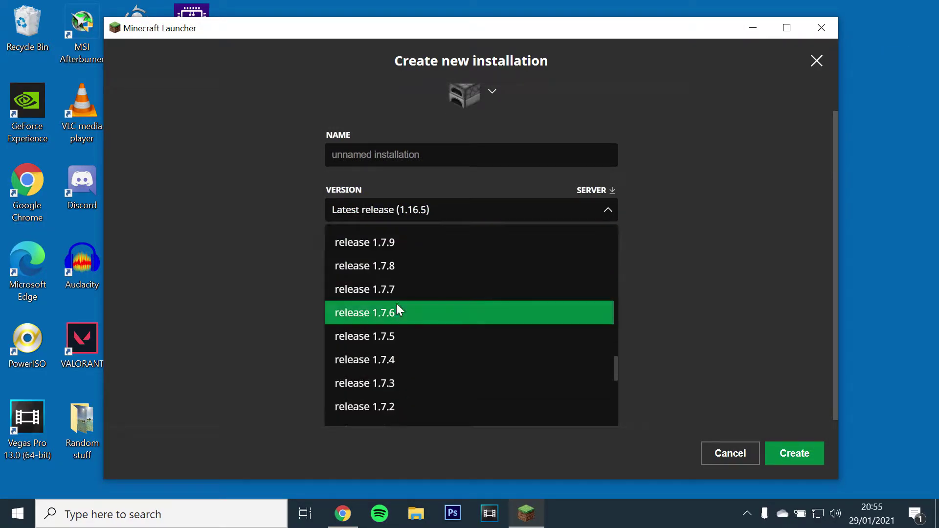
{"action": "left_click", "coordinate": [416, 407]}
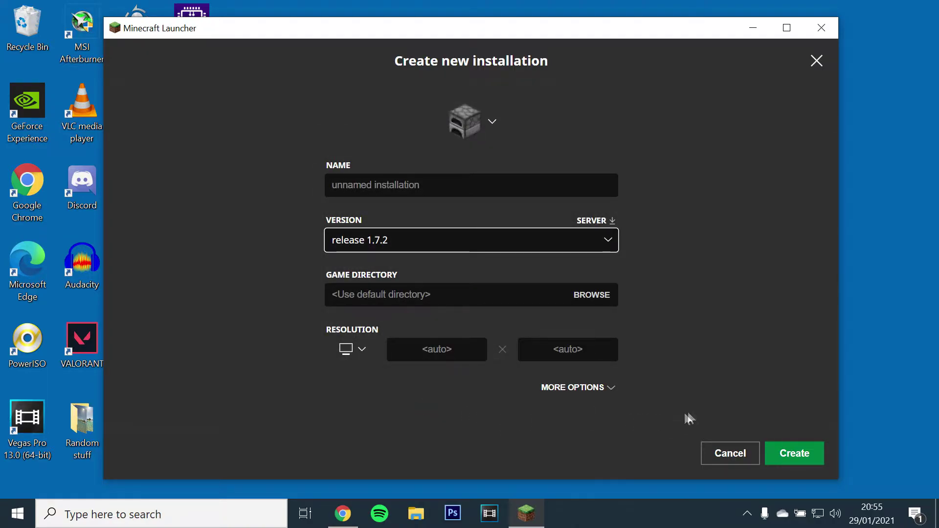
{"action": "left_click", "coordinate": [795, 453]}
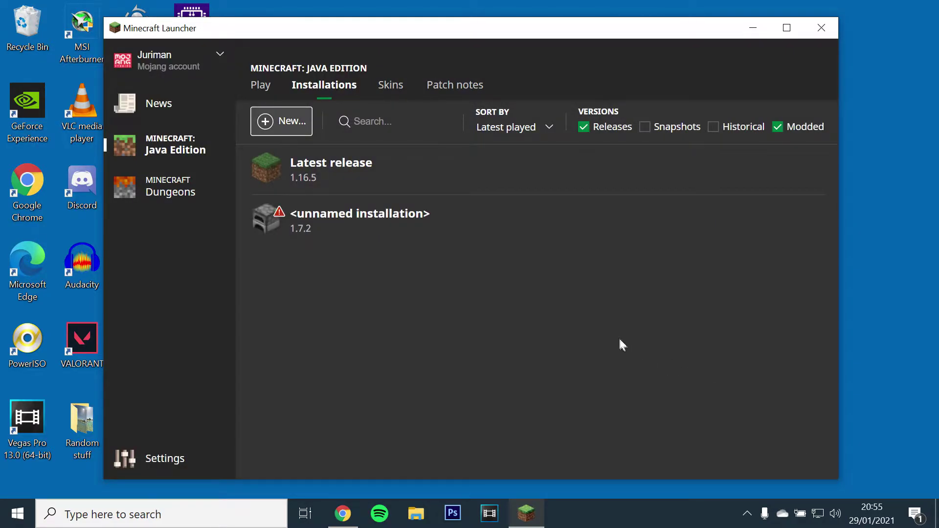
Play the unnamed 1.7.2 installation, accepting the old-version risk warning, then close the game window
{"action": "left_click", "coordinate": [262, 88]}
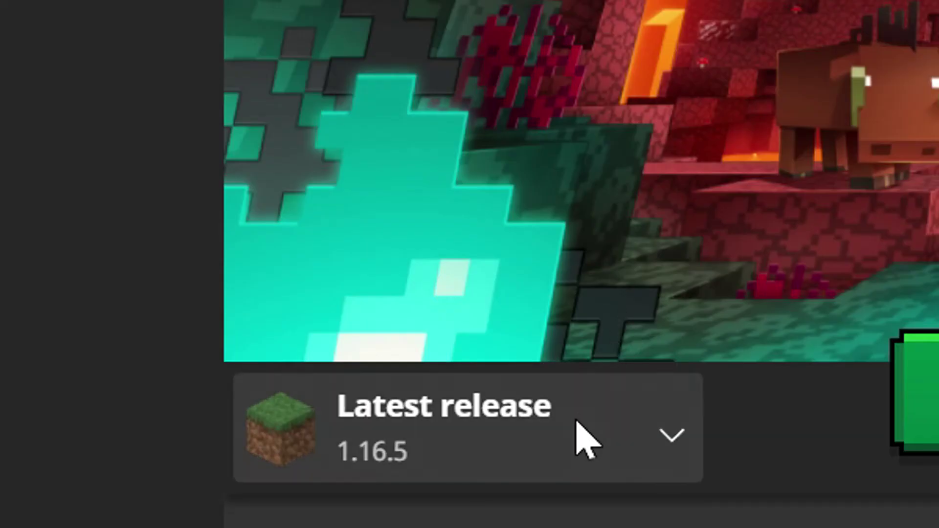
{"action": "left_click", "coordinate": [345, 394]}
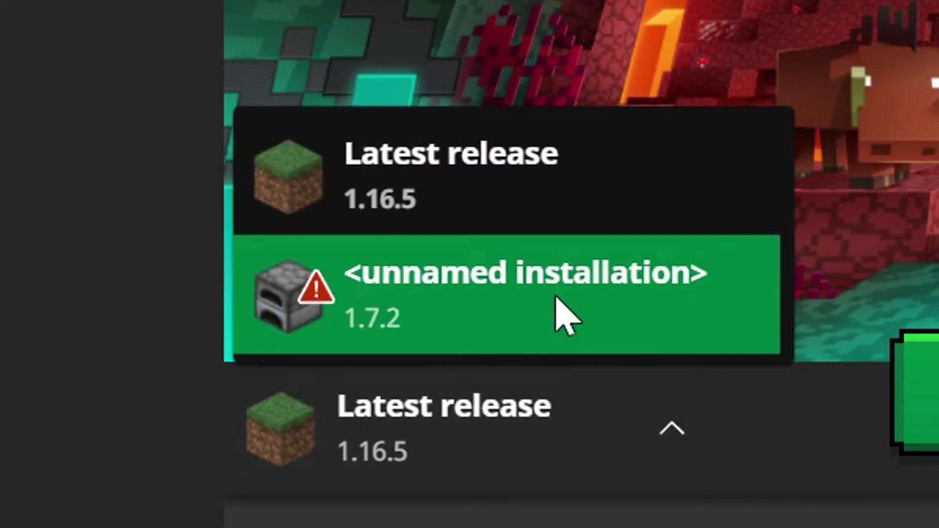
{"action": "left_click", "coordinate": [560, 316]}
{"action": "left_click", "coordinate": [532, 384]}
{"action": "left_click", "coordinate": [484, 274]}
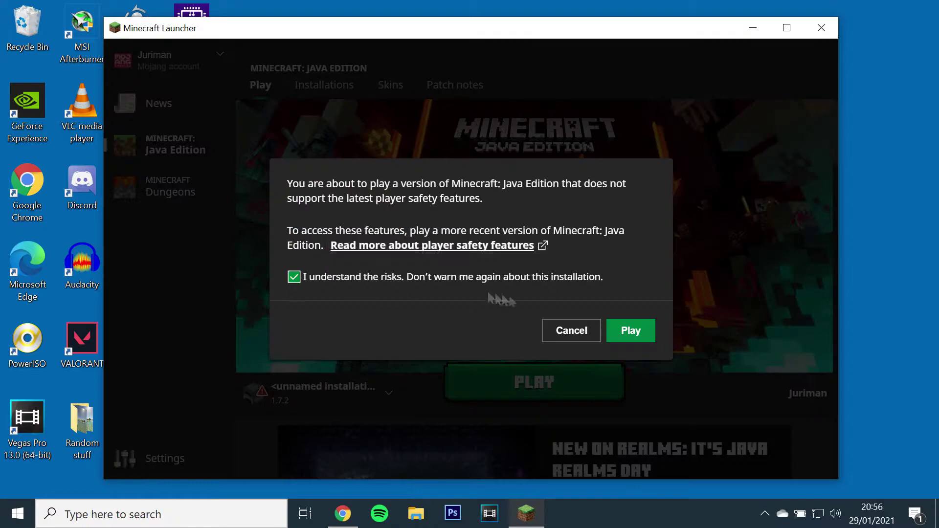
{"action": "left_click", "coordinate": [629, 329]}
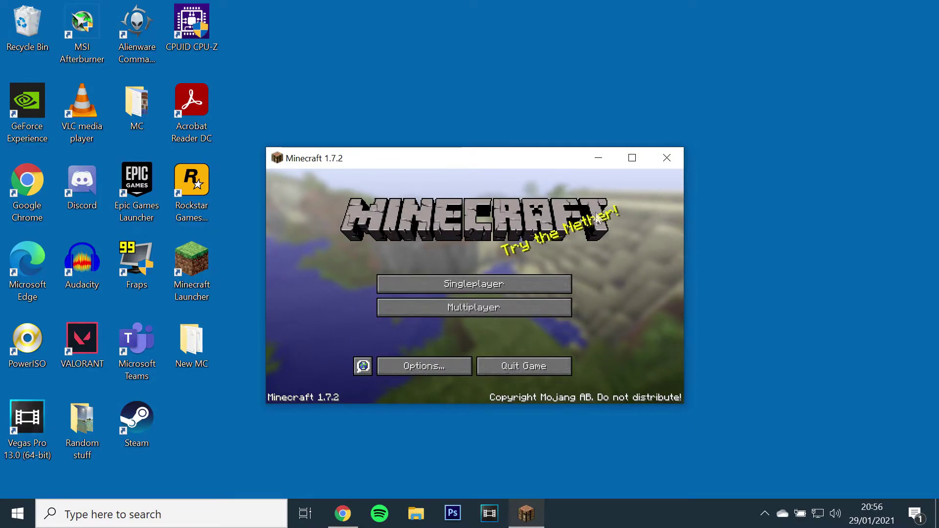
{"action": "left_click", "coordinate": [667, 159]}
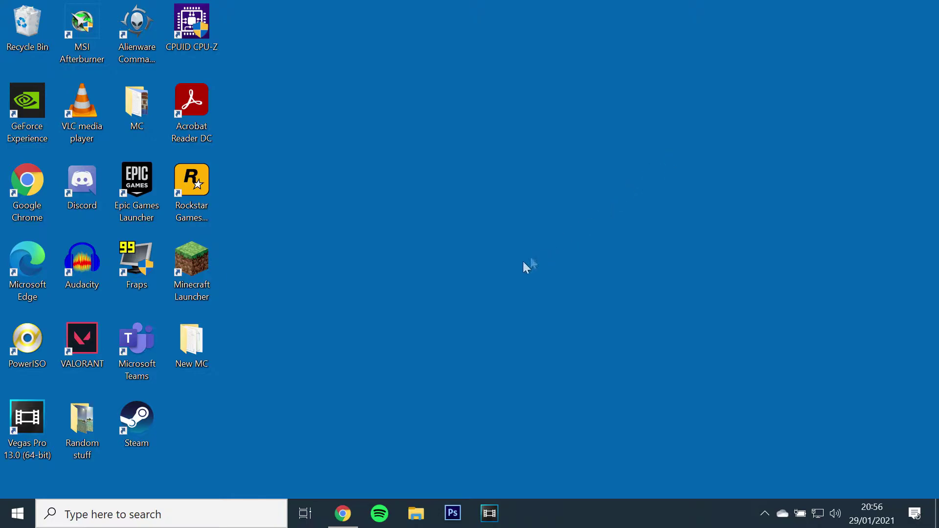
Check the installed Java version in About Java via Windows Search
{"action": "left_click", "coordinate": [212, 516]}
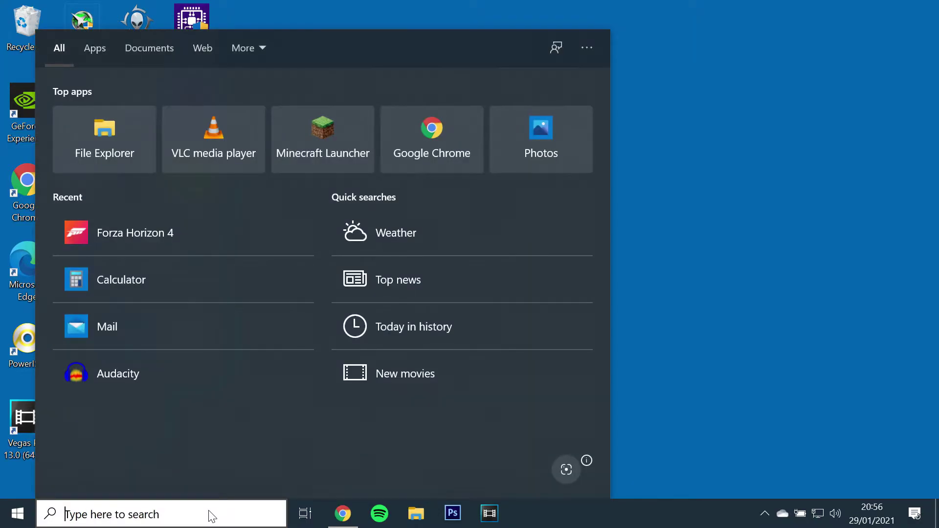
{"action": "type", "text": "about javA"}
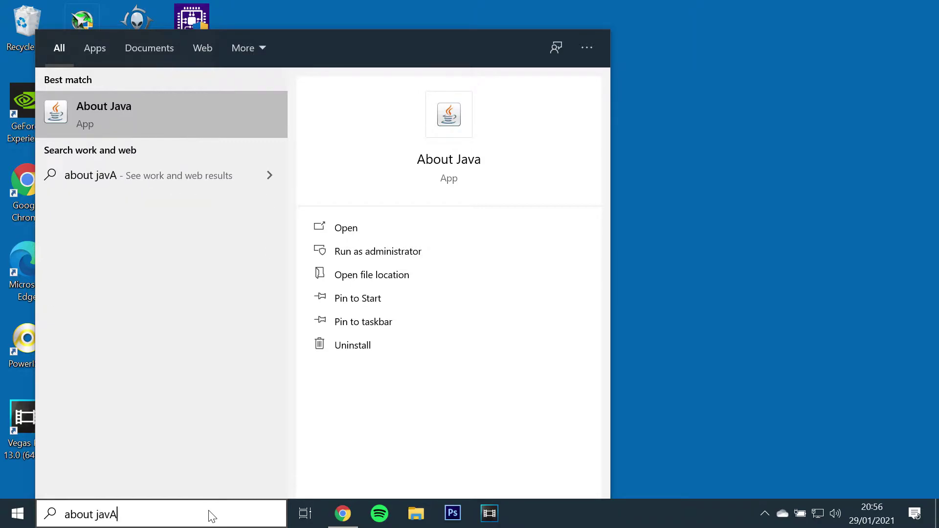
{"action": "left_click", "coordinate": [197, 125]}
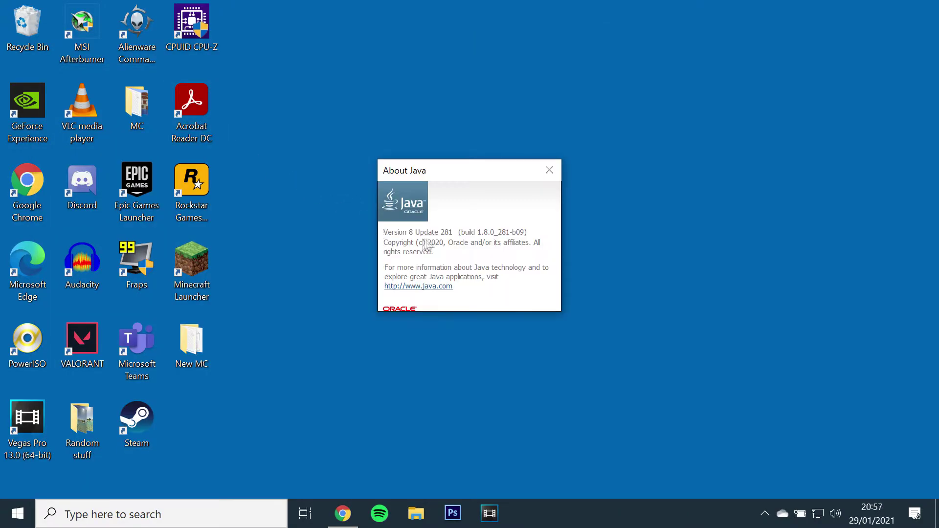
{"action": "left_click", "coordinate": [550, 171]}
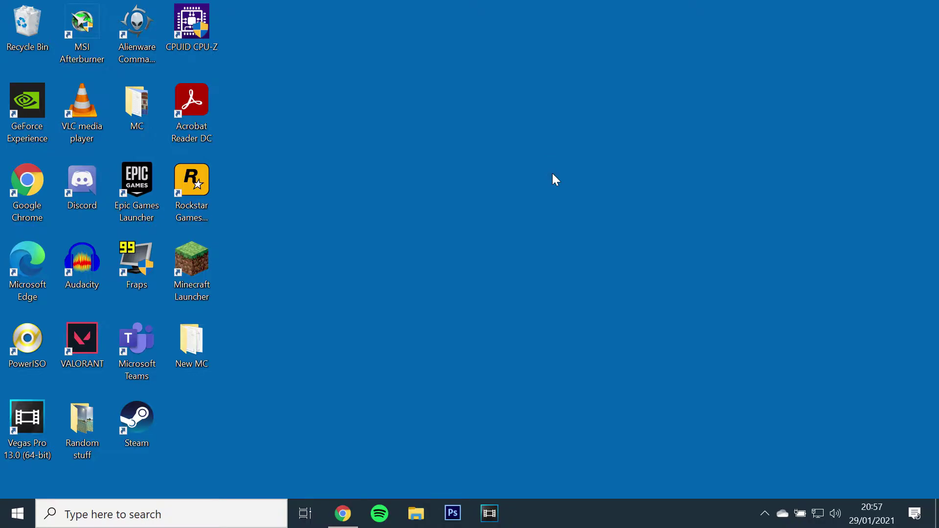
Open the About your PC settings page via Windows Search
{"action": "left_click", "coordinate": [233, 514]}
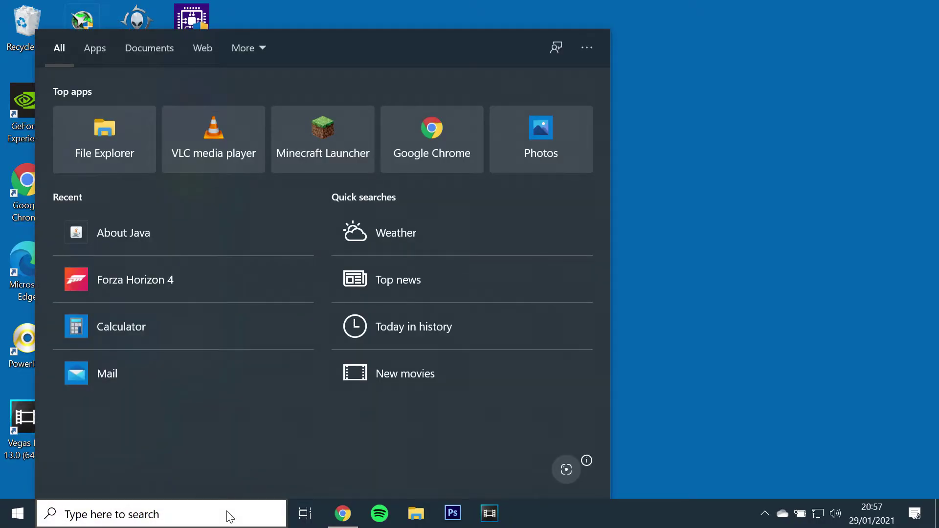
{"action": "type", "text": "about your pc"}
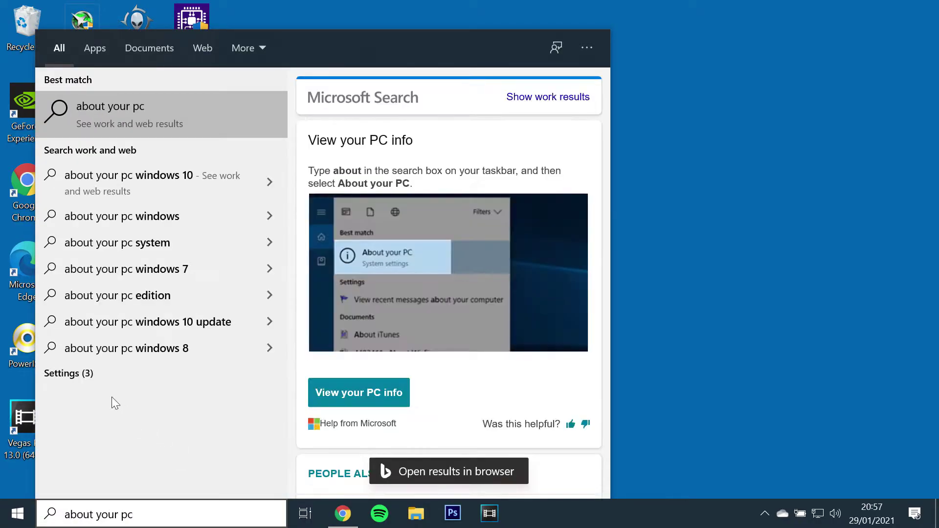
{"action": "left_click", "coordinate": [75, 374]}
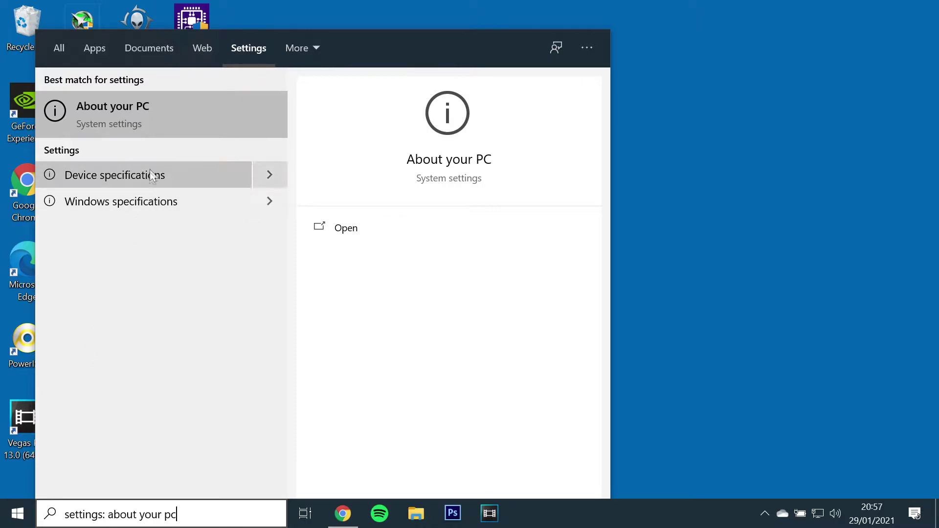
{"action": "left_click", "coordinate": [158, 116]}
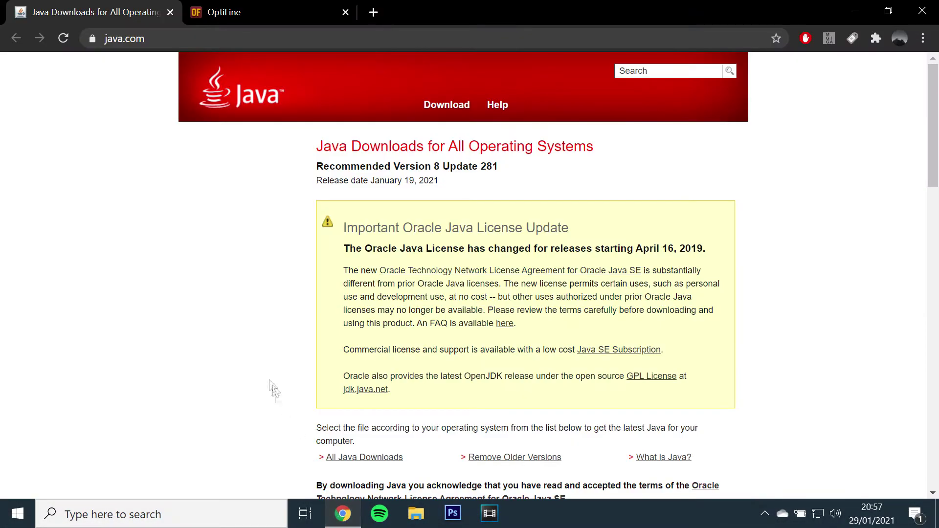
{"action": "scroll", "coordinate": [230, 322], "scroll_direction": "down", "scroll_amount": 2}
{"action": "scroll", "coordinate": [229, 322], "scroll_direction": "down", "scroll_amount": 2}
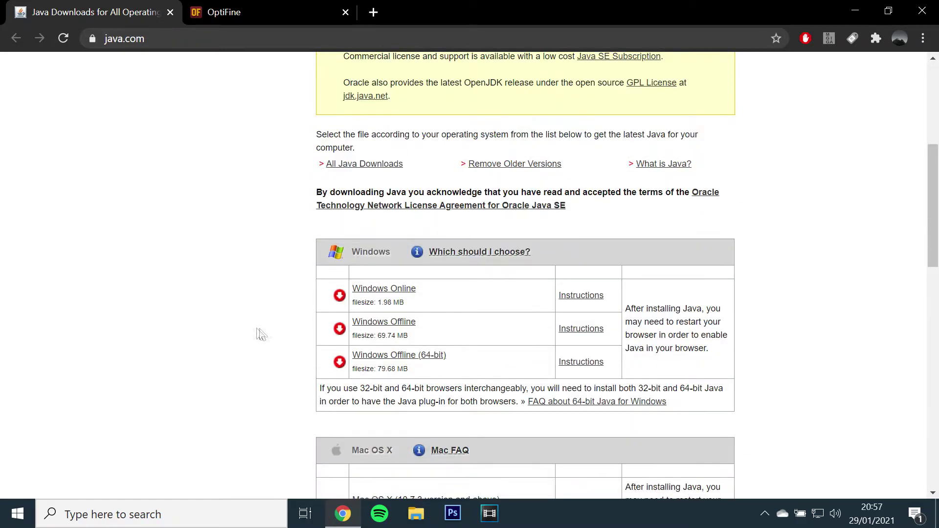
Download the 64-bit Windows Offline Java and show all versions on OptiFine's Downloads page
{"action": "left_click", "coordinate": [395, 358]}
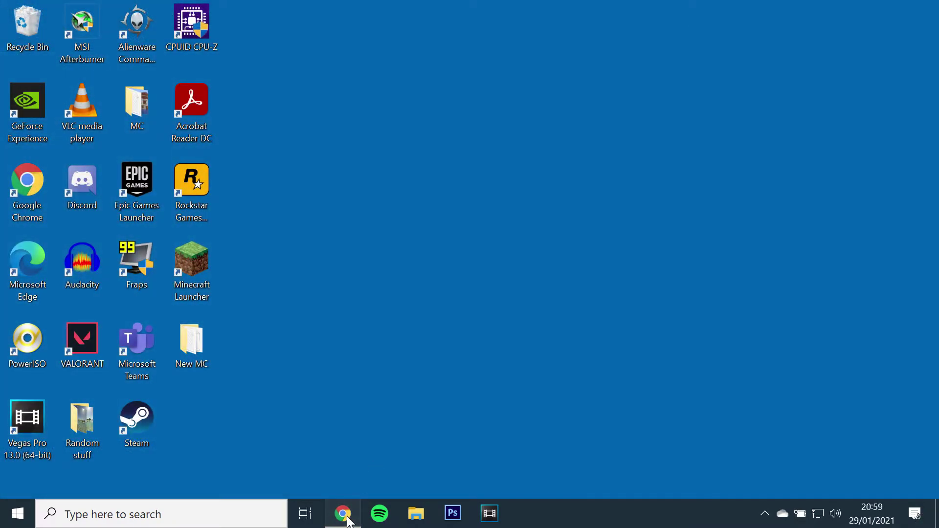
{"action": "left_click", "coordinate": [342, 513]}
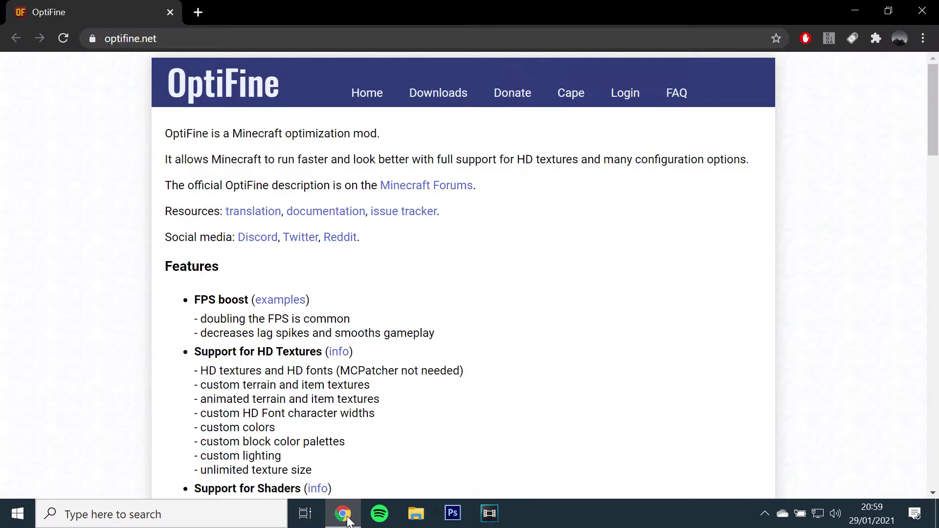
{"action": "left_click", "coordinate": [456, 93]}
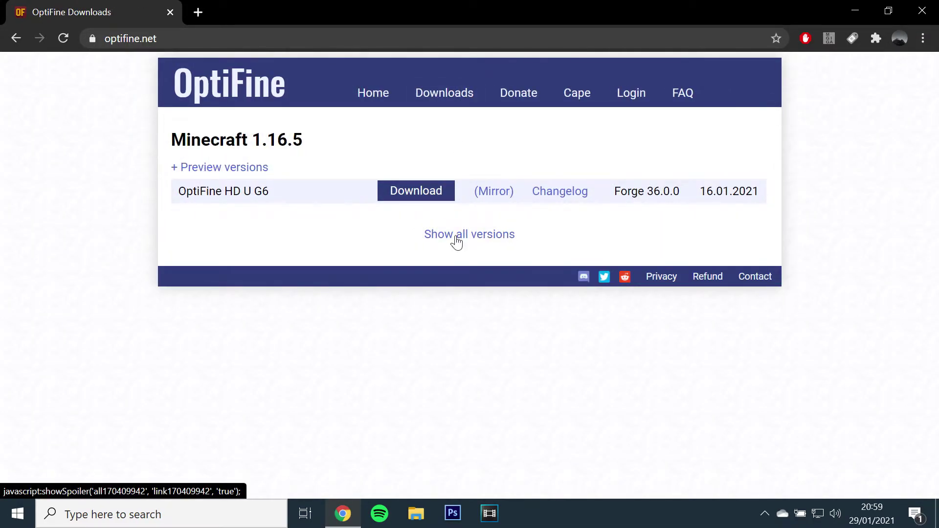
{"action": "left_click", "coordinate": [456, 235]}
{"action": "scroll", "coordinate": [329, 252], "scroll_direction": "down", "scroll_amount": 3}
{"action": "scroll", "coordinate": [327, 252], "scroll_direction": "down", "scroll_amount": 5}
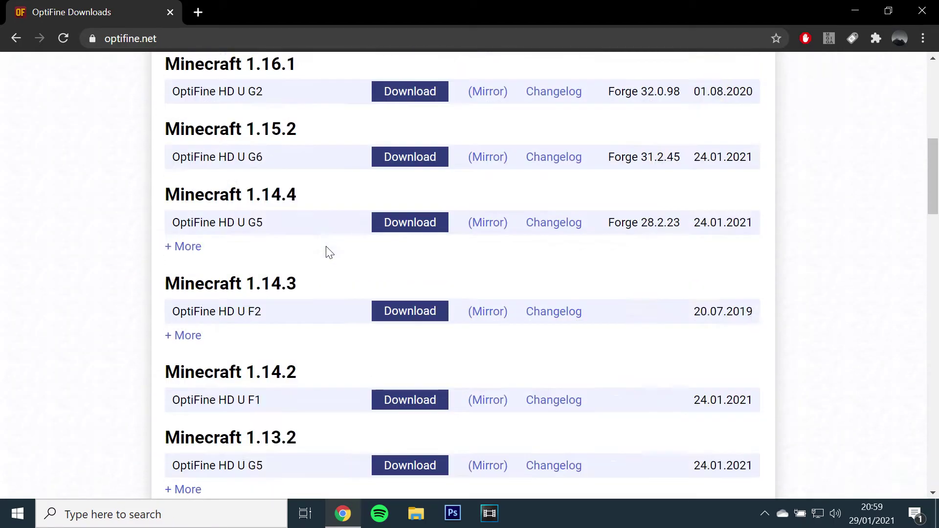
{"action": "scroll", "coordinate": [328, 252], "scroll_direction": "down", "scroll_amount": 10}
{"action": "scroll", "coordinate": [328, 252], "scroll_direction": "down", "scroll_amount": 10}
{"action": "scroll", "coordinate": [328, 252], "scroll_direction": "down", "scroll_amount": 2}
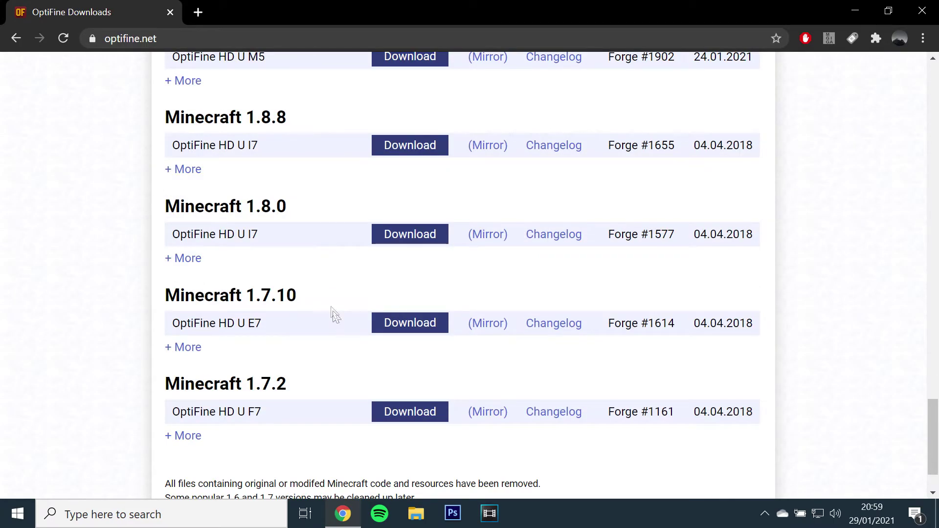
Download and keep the OptiFine 1.7.2 HD U F7 jar, then close Chrome
{"action": "left_click", "coordinate": [413, 413]}
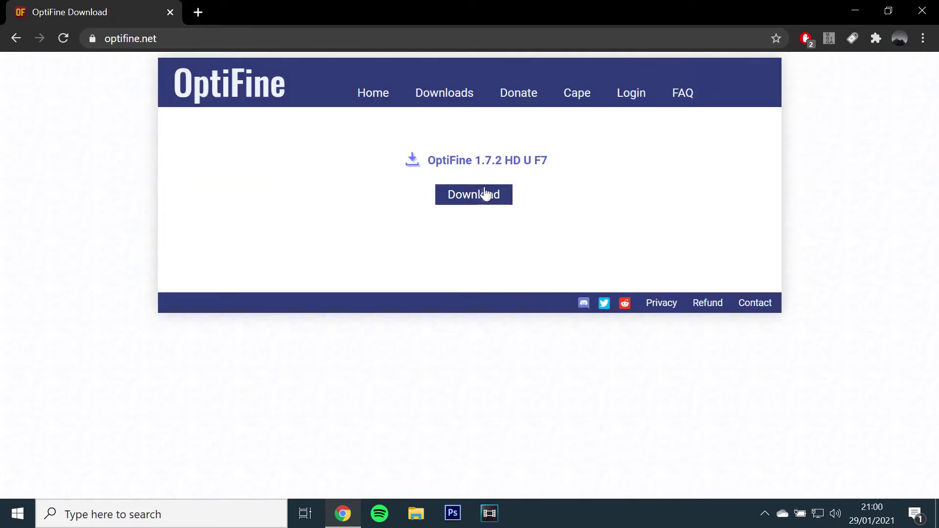
{"action": "left_click", "coordinate": [484, 193]}
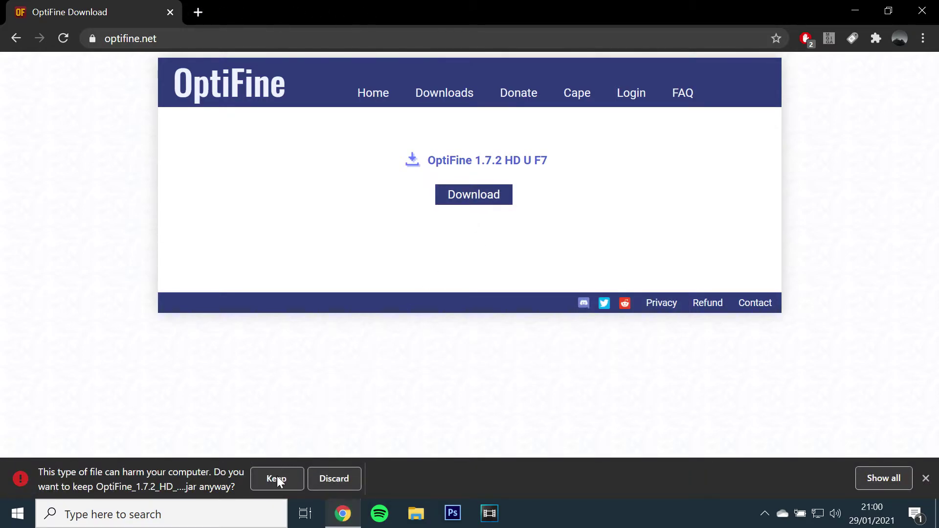
{"action": "left_click", "coordinate": [276, 479]}
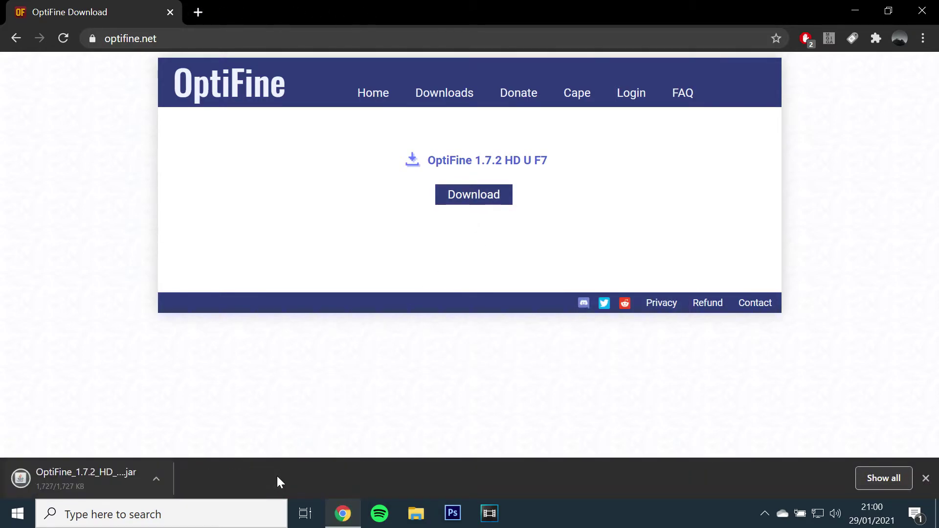
{"action": "left_click", "coordinate": [88, 477]}
{"action": "left_click", "coordinate": [385, 324]}
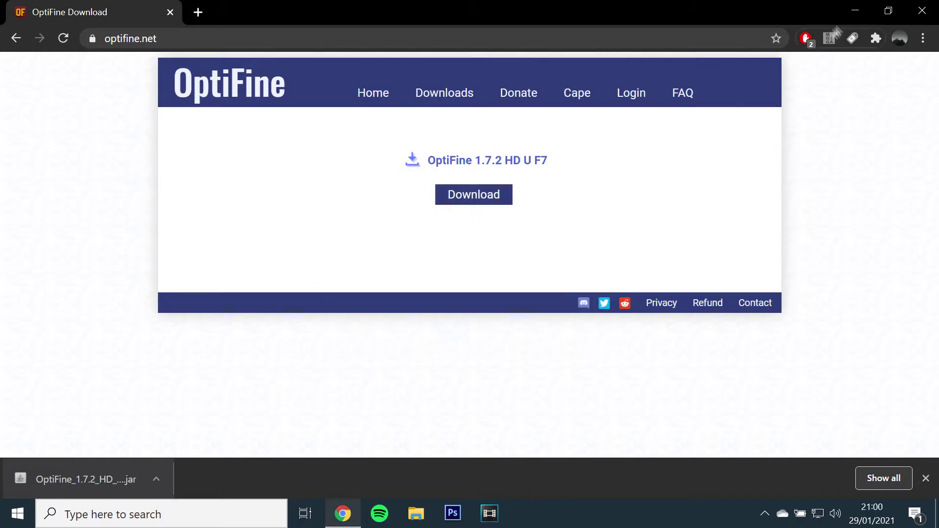
{"action": "key", "text": "super+d"}
Locate the downloaded OptiFine jar in the Downloads folder
{"action": "left_click", "coordinate": [417, 512]}
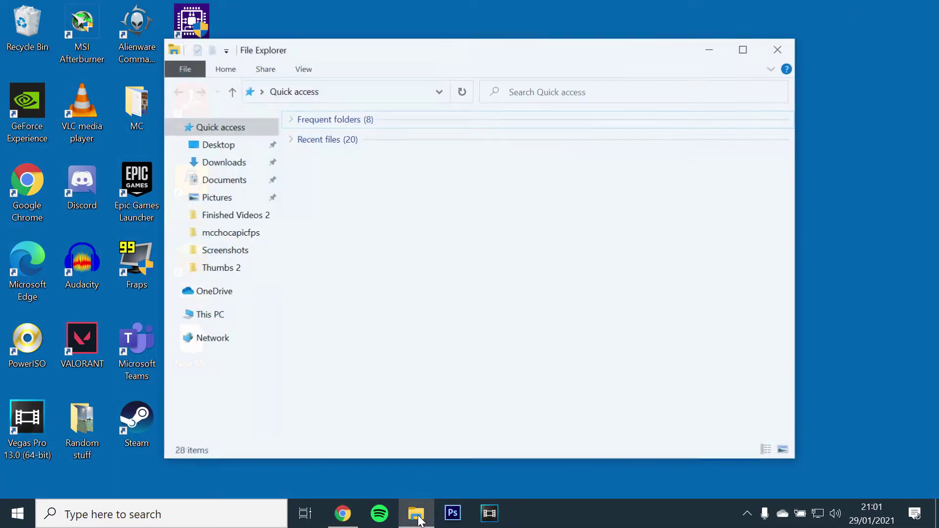
{"action": "left_click", "coordinate": [223, 163]}
{"action": "left_click", "coordinate": [341, 160]}
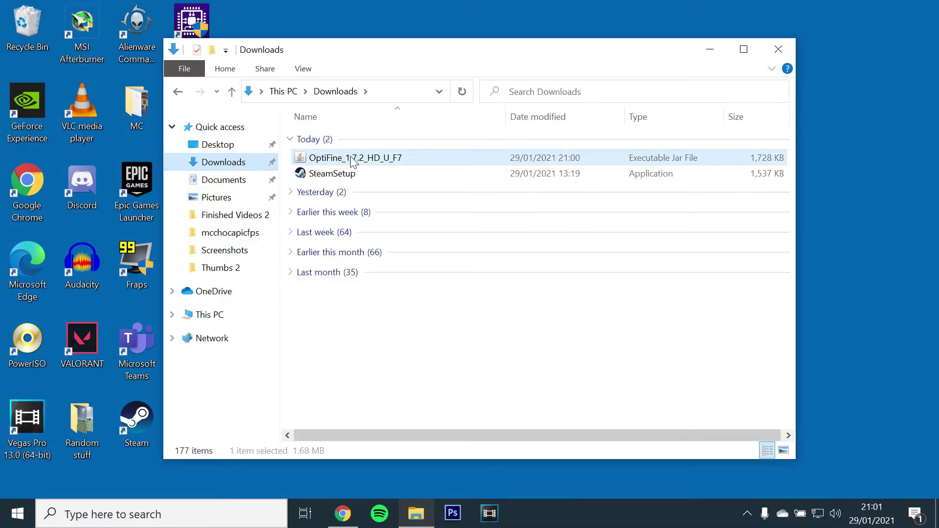
{"action": "right_click", "coordinate": [350, 160]}
{"action": "mouse_move", "coordinate": [395, 235]}
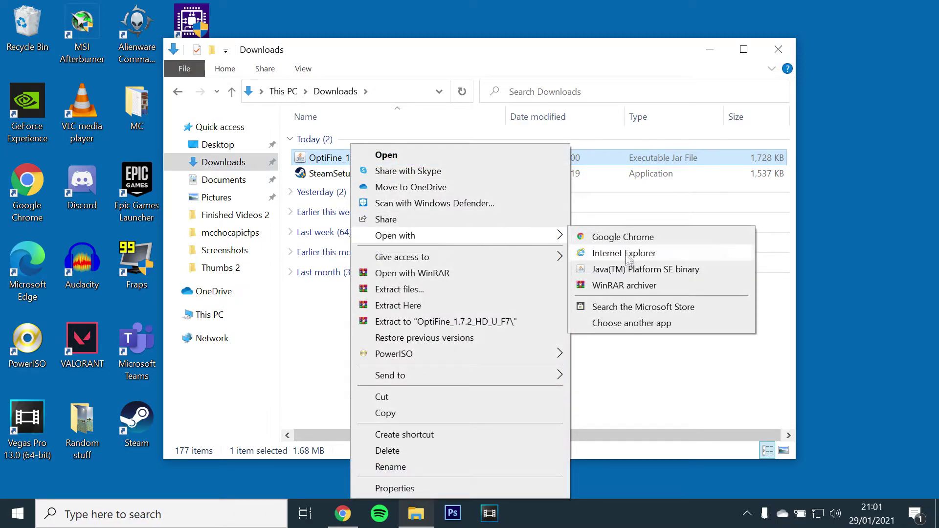
Run the jar with Java(TM) Platform SE binary, install OptiFine HD U F7, and close Explorer
{"action": "left_click", "coordinate": [623, 272]}
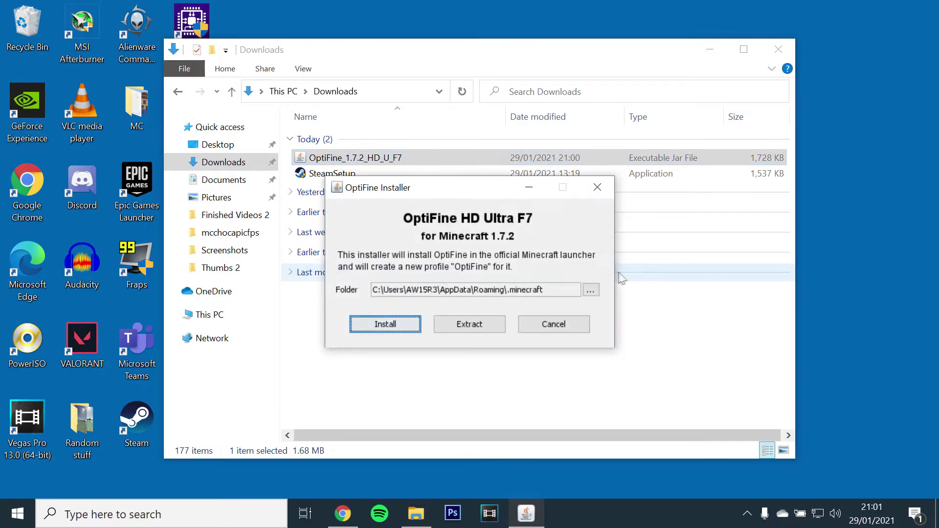
{"action": "left_click", "coordinate": [389, 329]}
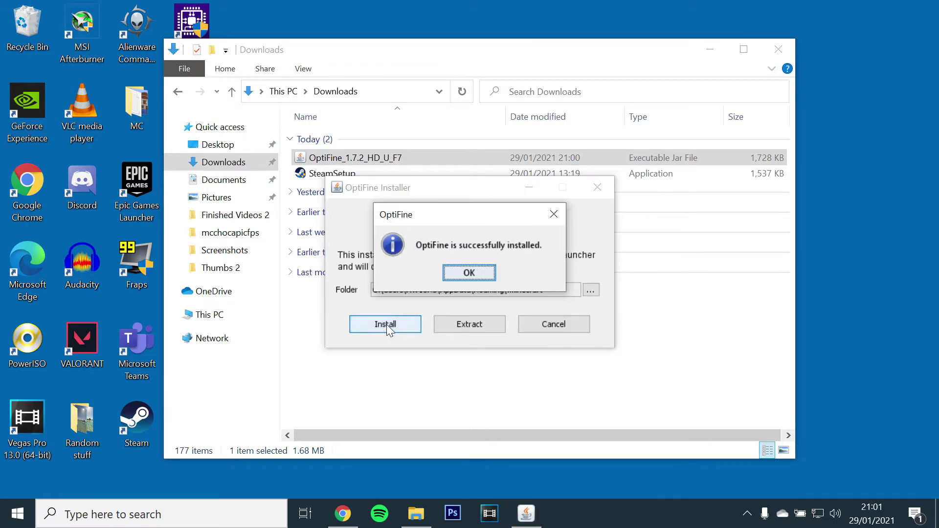
{"action": "left_click", "coordinate": [471, 273]}
{"action": "key", "text": "alt+F4"}
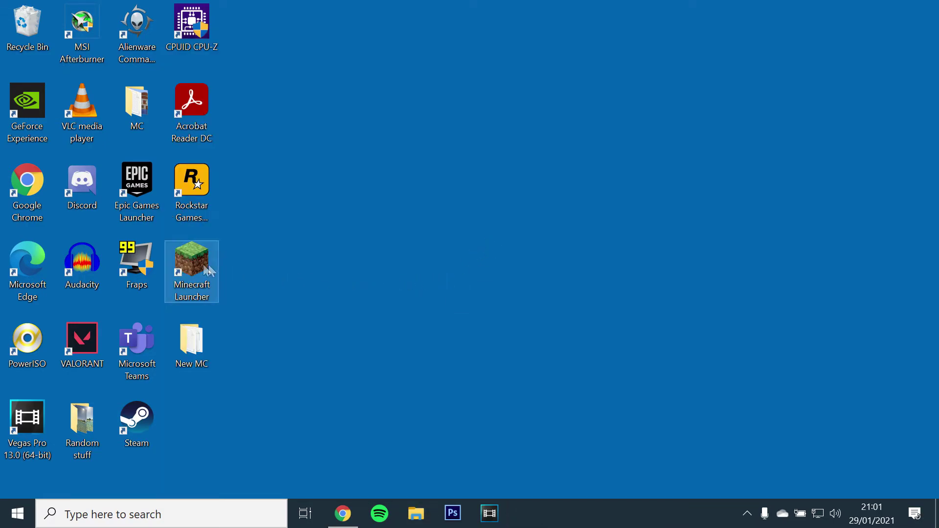
Start Minecraft Launcher and play the OptiFine 1.7.2 installation, accepting the modified-installation warning
{"action": "double_click", "coordinate": [181, 260]}
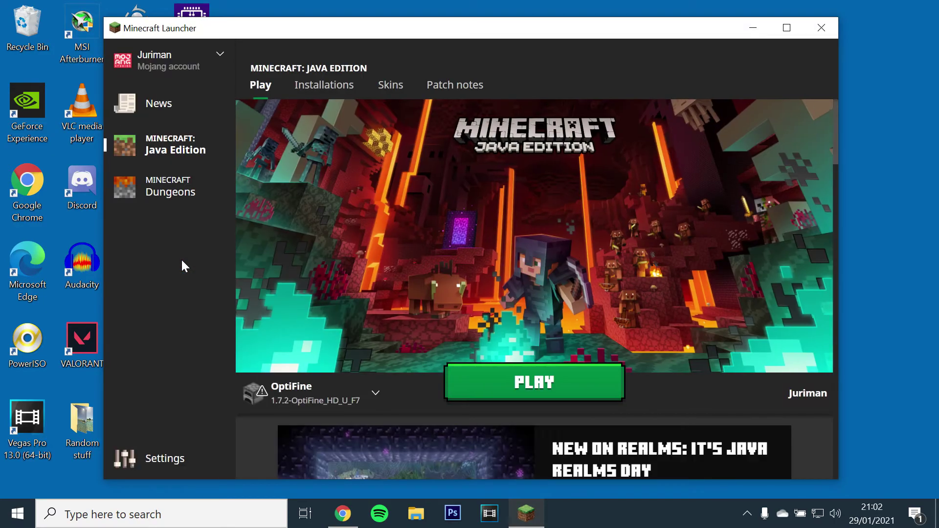
{"action": "left_click", "coordinate": [342, 392]}
{"action": "left_click", "coordinate": [339, 272]}
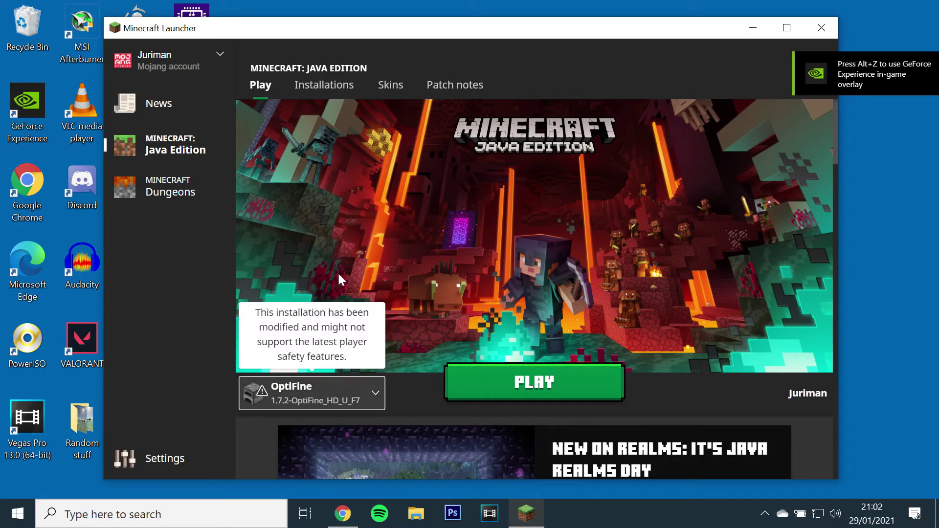
{"action": "left_click", "coordinate": [518, 387]}
{"action": "left_click", "coordinate": [293, 285]}
{"action": "left_click", "coordinate": [620, 335]}
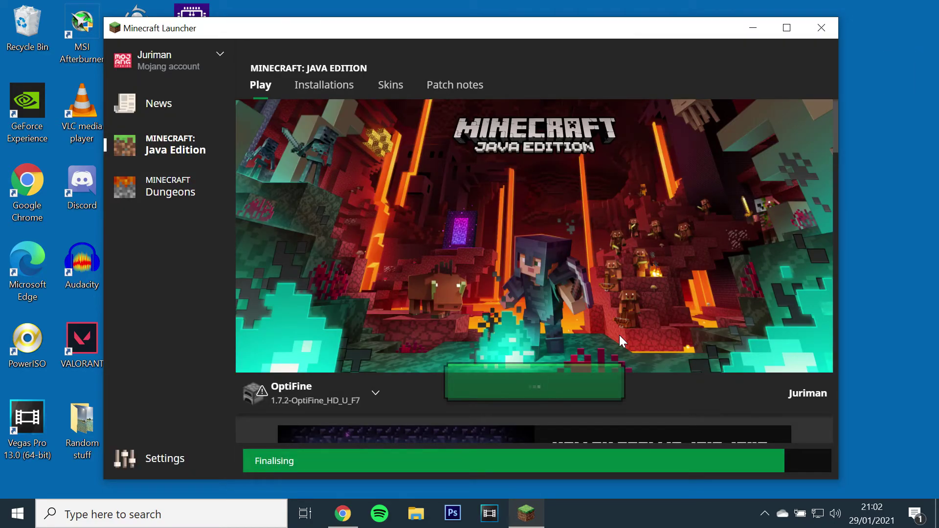